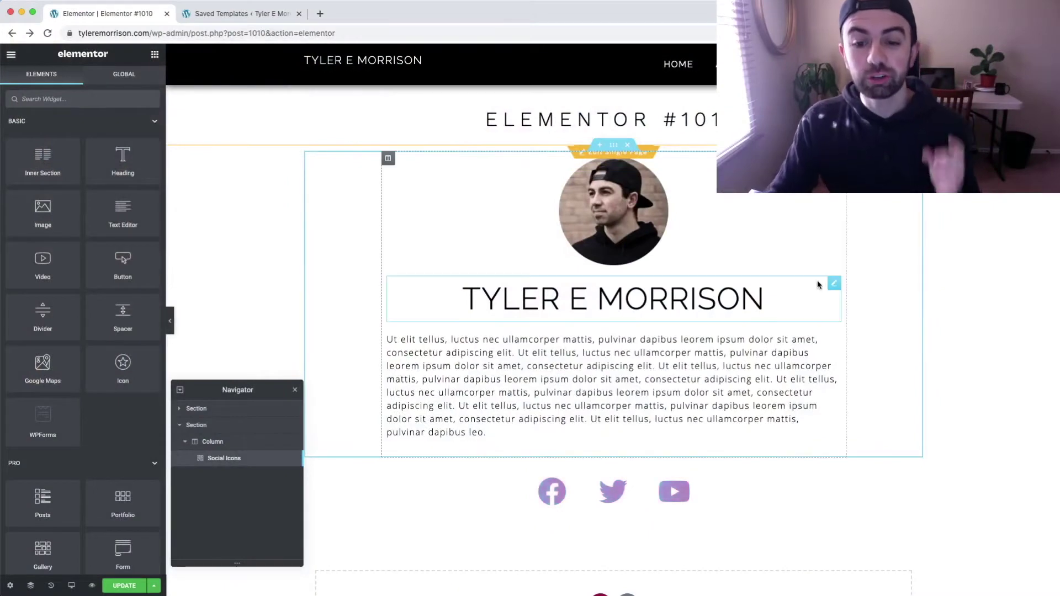
- Scroll to the existing Facebook, Twitter and YouTube row and select its Social Icons widget
{"action": "scroll", "coordinate": [900, 305], "scroll_direction": "up", "scroll_amount": 1}
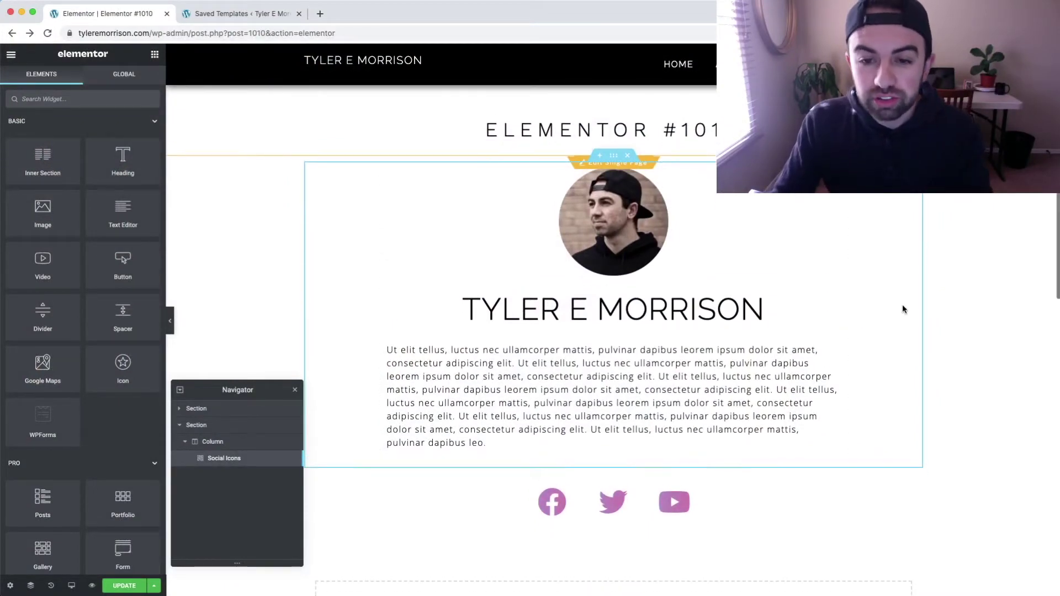
{"action": "scroll", "coordinate": [902, 305], "scroll_direction": "down", "scroll_amount": 1}
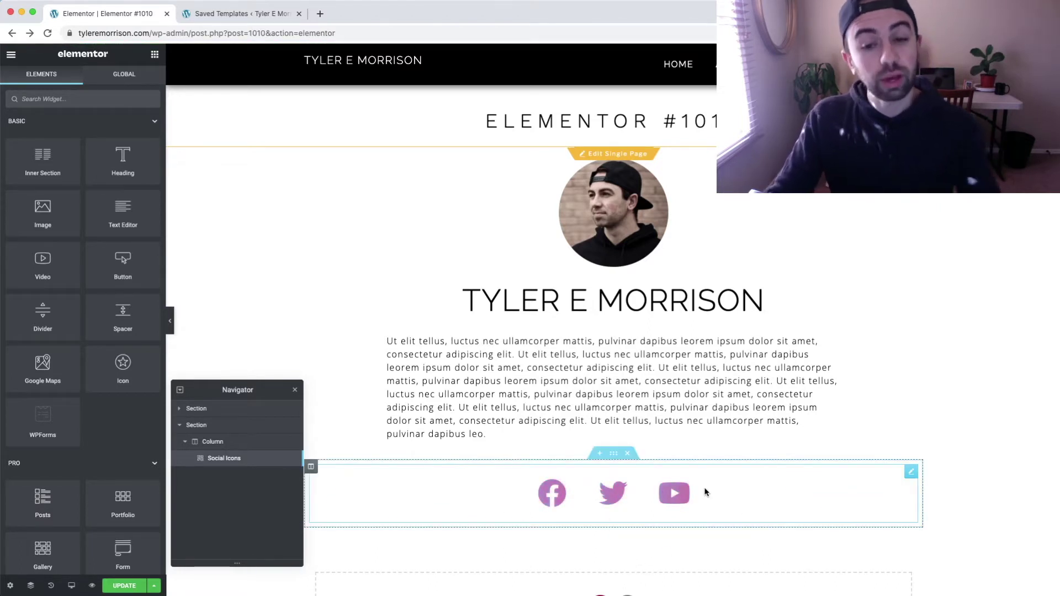
{"action": "scroll", "coordinate": [802, 462], "scroll_direction": "down", "scroll_amount": 3}
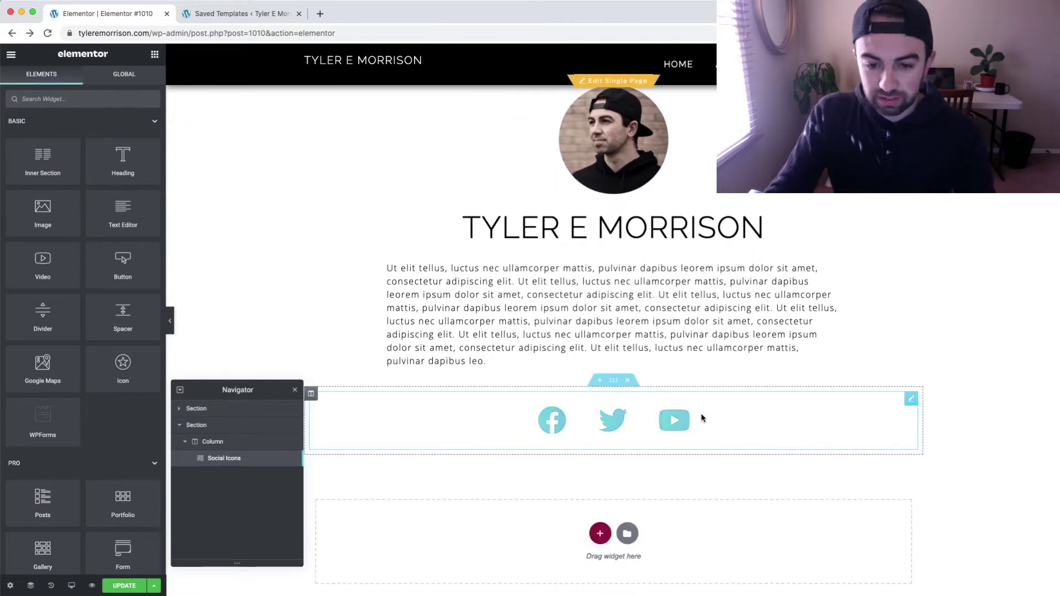
{"action": "left_click", "coordinate": [912, 400]}
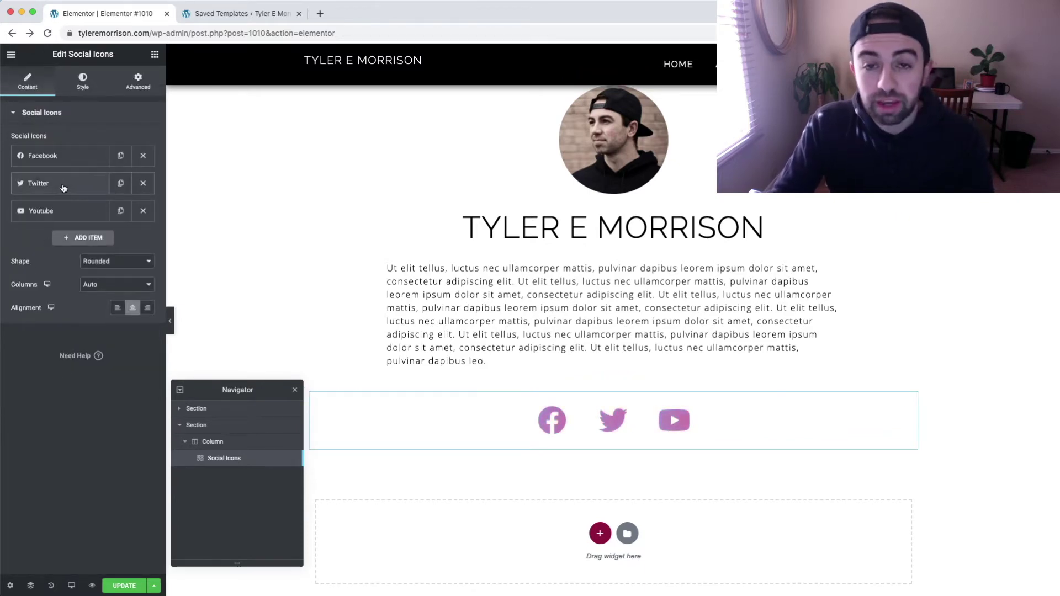
- Search the widgets for 'soc' and drop a new Social Icons widget beneath the existing row
{"action": "left_click", "coordinate": [10, 53]}
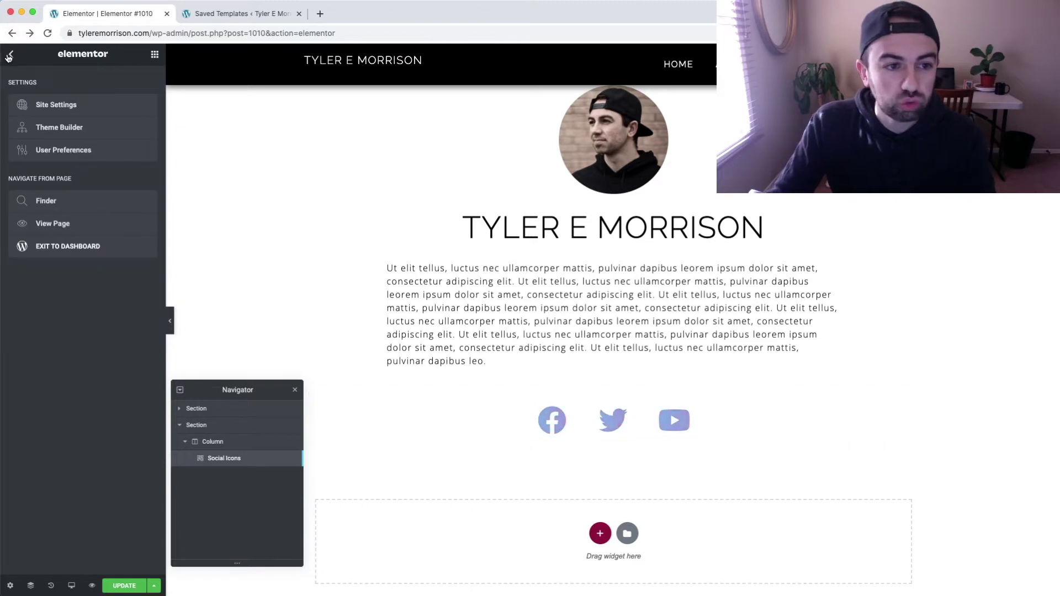
{"action": "left_click", "coordinate": [10, 55]}
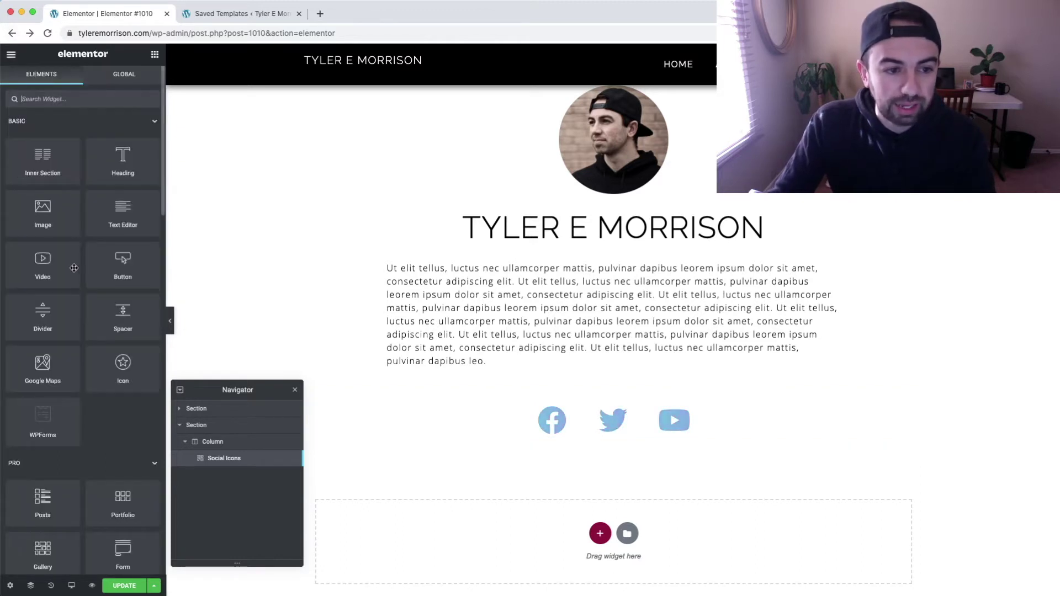
{"action": "left_click", "coordinate": [84, 103]}
{"action": "type", "text": "soc"}
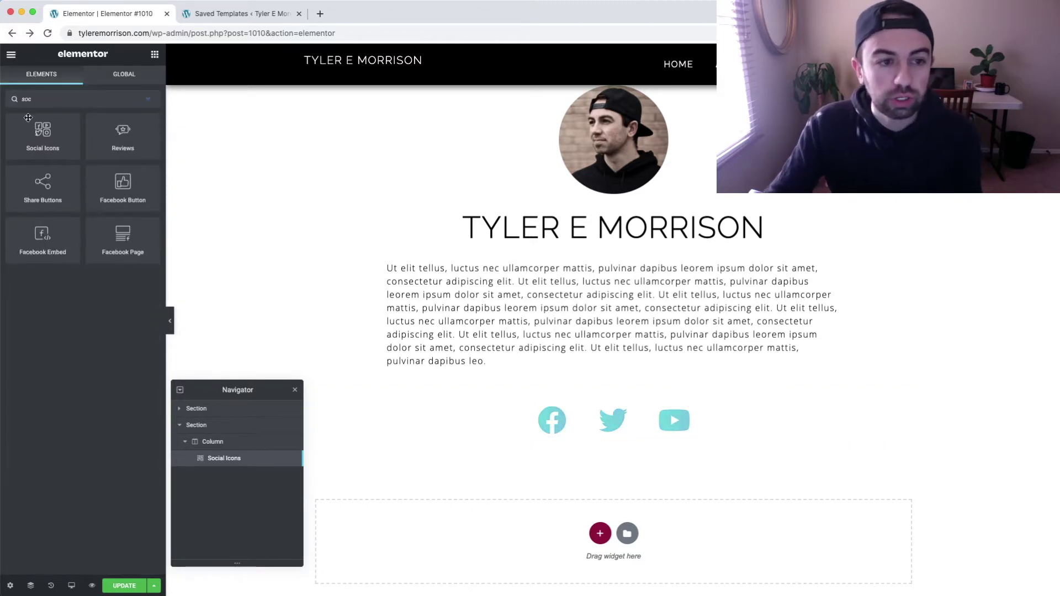
{"action": "left_click_drag", "start_coordinate": [36, 128], "coordinate": [652, 436]}
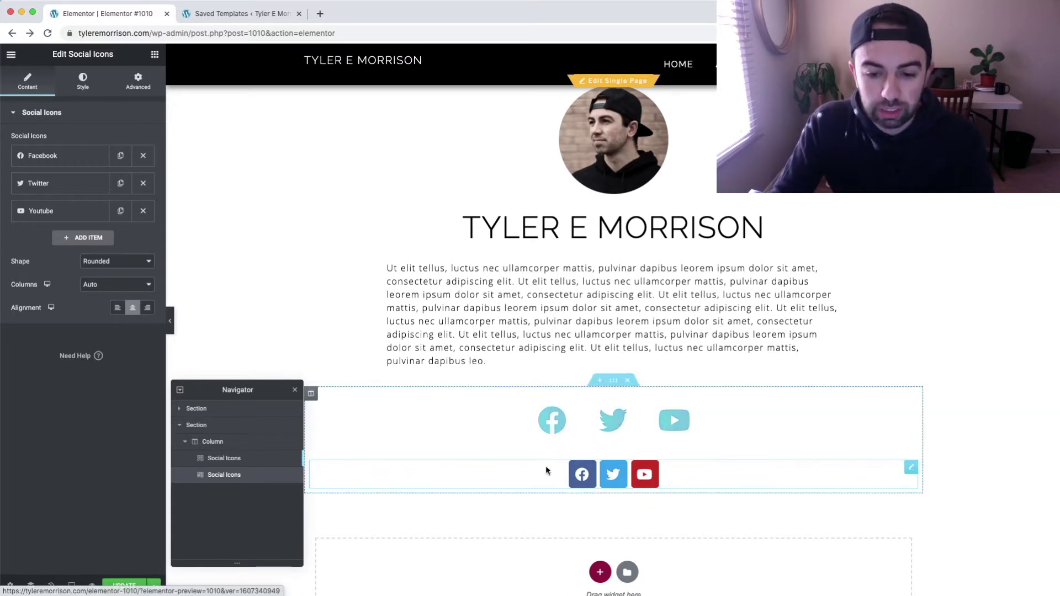
{"action": "right_click", "coordinate": [909, 473]}
- Delete the new lower Social Icons widget and start saving the original one as a global widget
{"action": "left_click", "coordinate": [939, 585]}
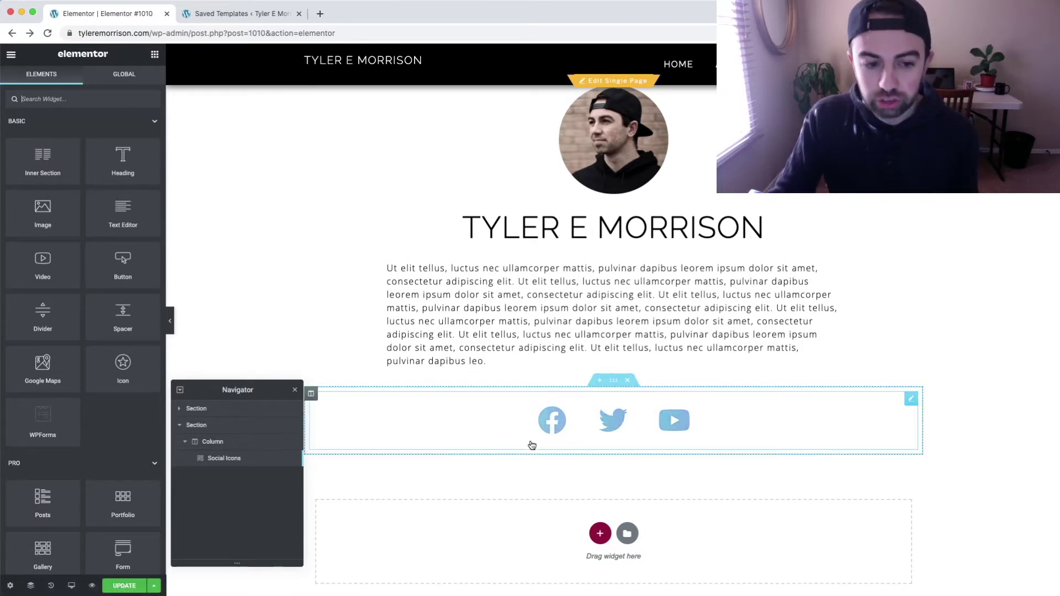
{"action": "left_click", "coordinate": [247, 464]}
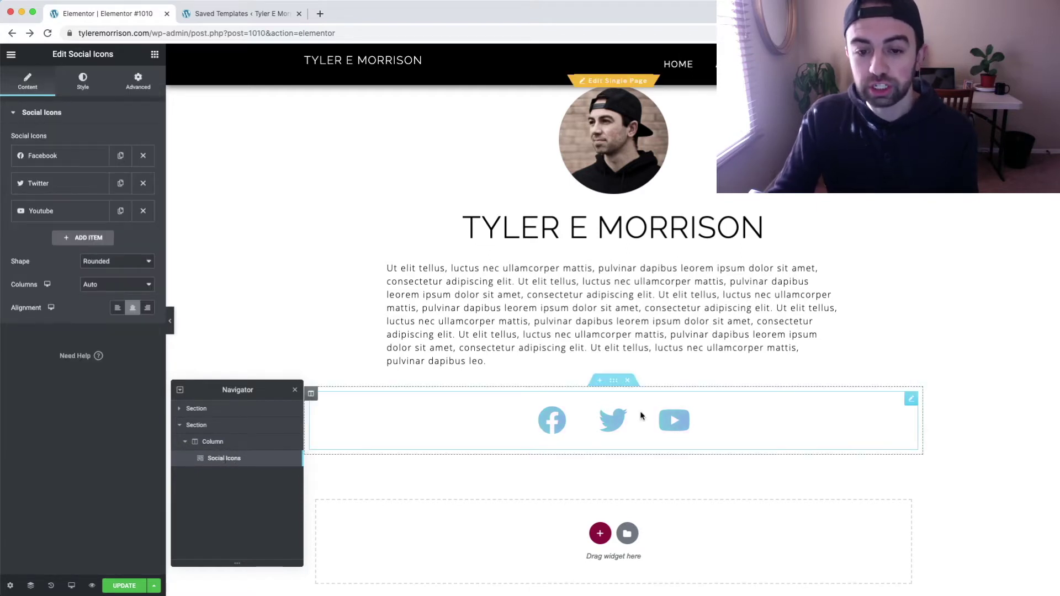
{"action": "right_click", "coordinate": [912, 406]}
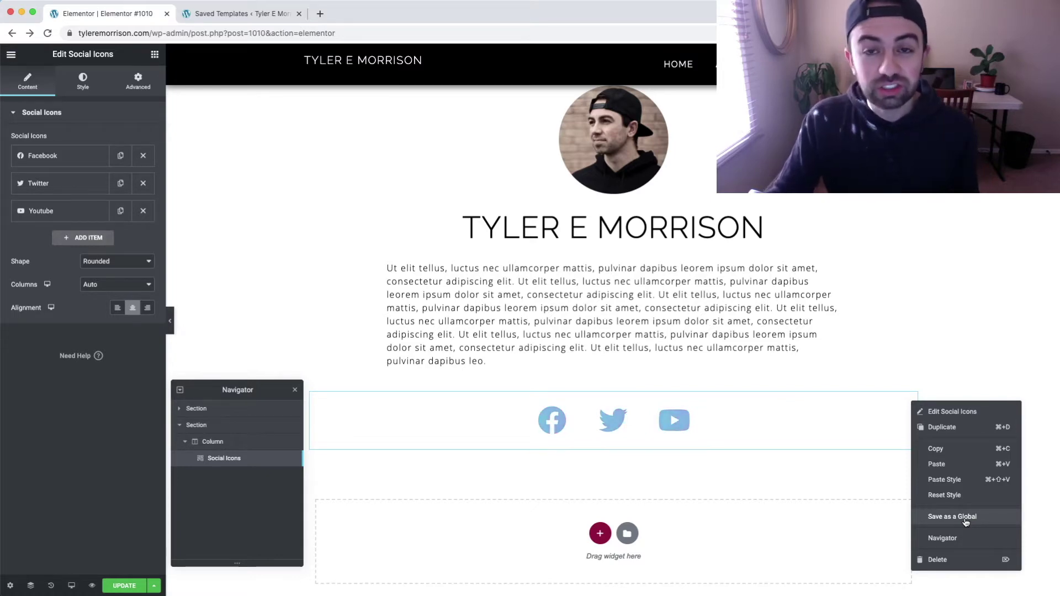
{"action": "left_click", "coordinate": [966, 518]}
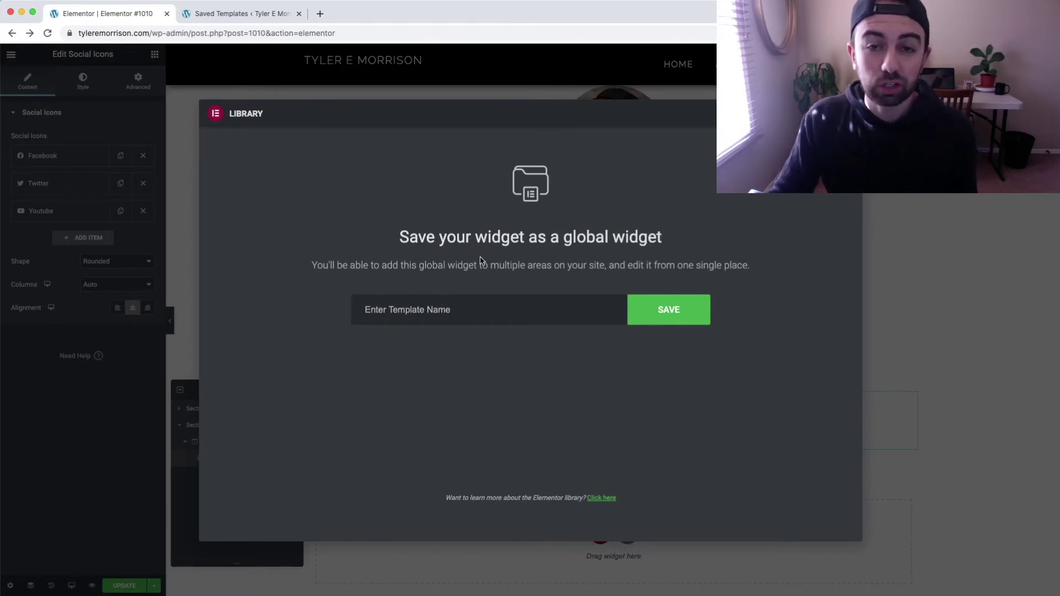
- Enter 'Social' as the template name for the new global widget
{"action": "left_click", "coordinate": [475, 319]}
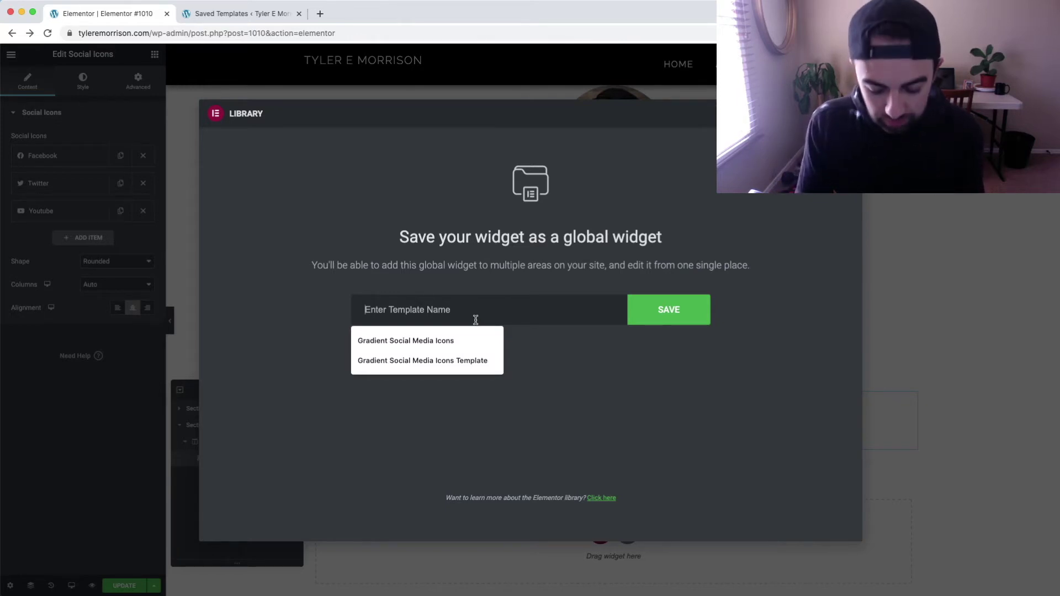
{"action": "type", "text": "Soc"}
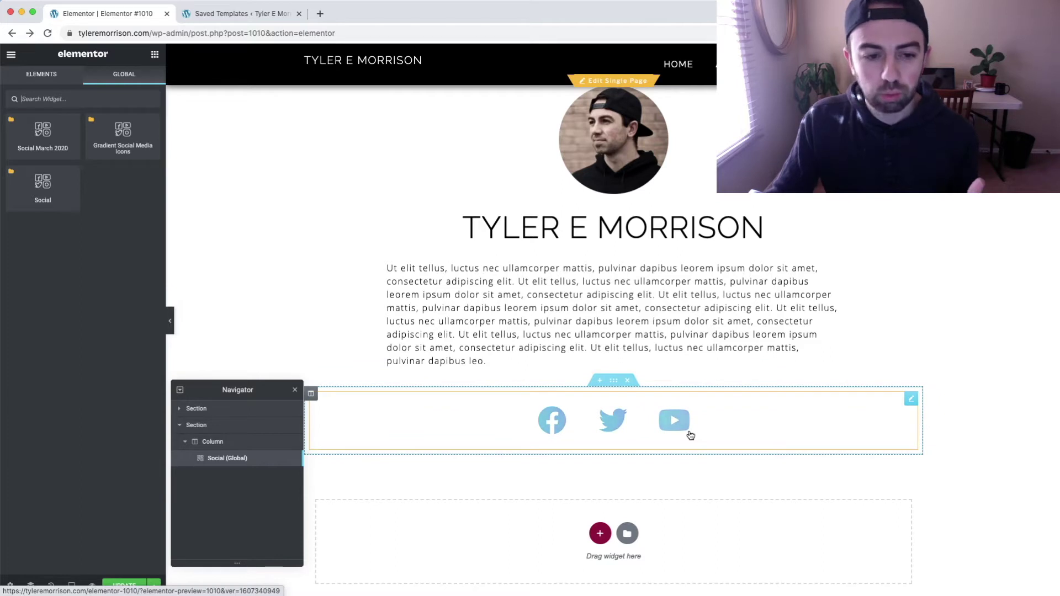
- Bring up the Social (Global) widget's Global Editing panel with its Edit and Unlink options
{"action": "left_click", "coordinate": [910, 401]}
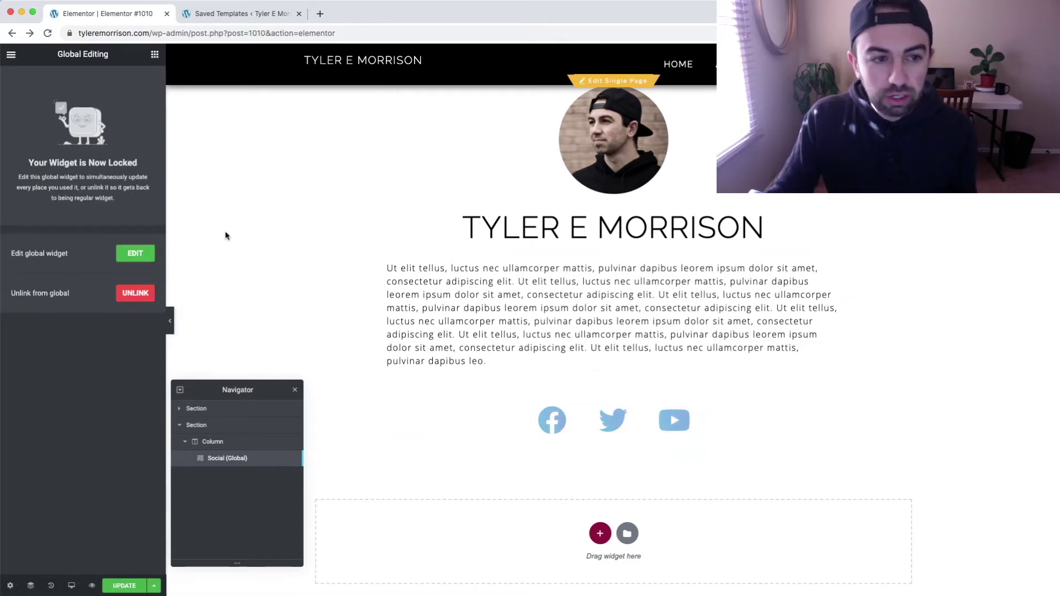
{"action": "scroll", "coordinate": [91, 122], "scroll_direction": "up", "scroll_amount": 5}
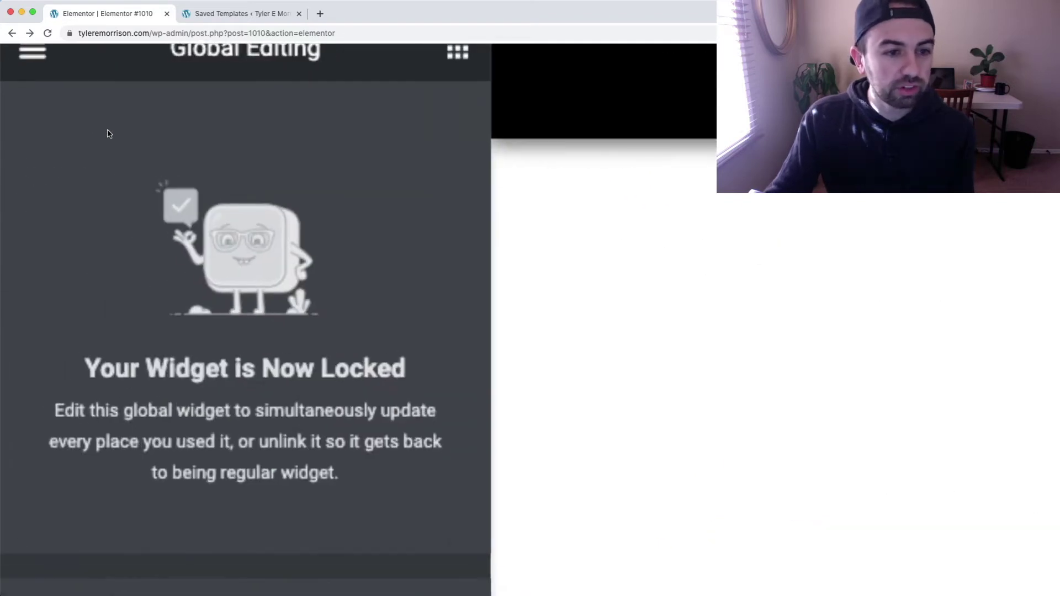
{"action": "scroll", "coordinate": [272, 249], "scroll_direction": "down", "scroll_amount": 2}
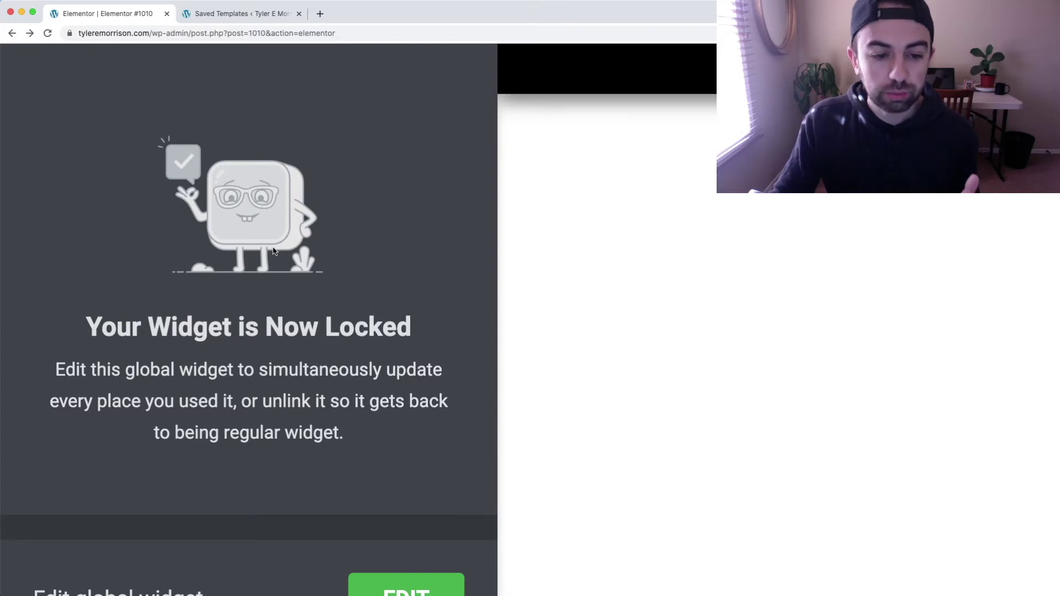
{"action": "key", "text": "super+0"}
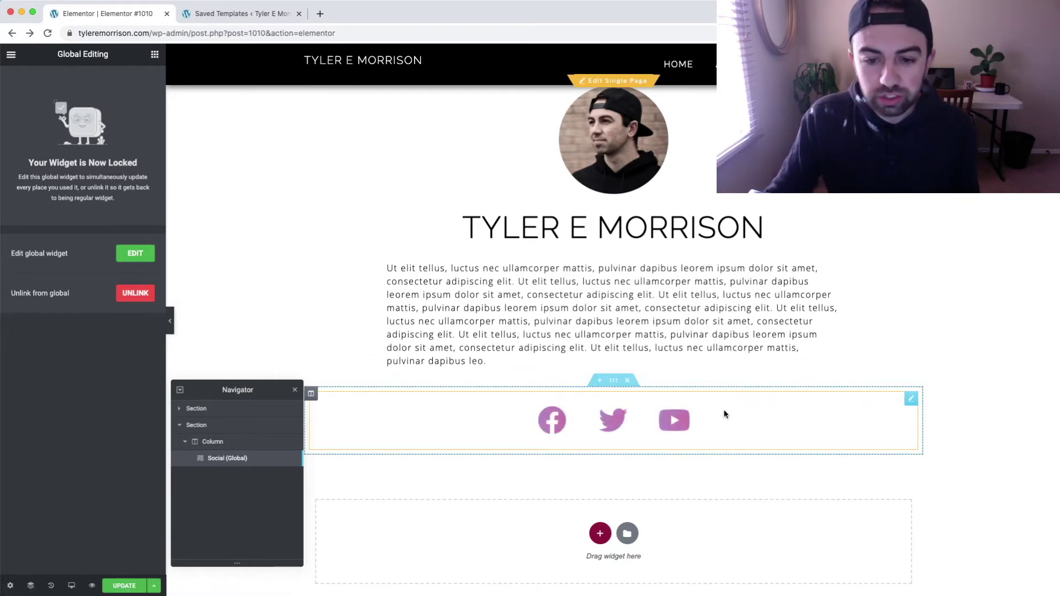
- Drag the Social widget from the Global widgets list to below the first icons row
{"action": "left_click", "coordinate": [11, 55]}
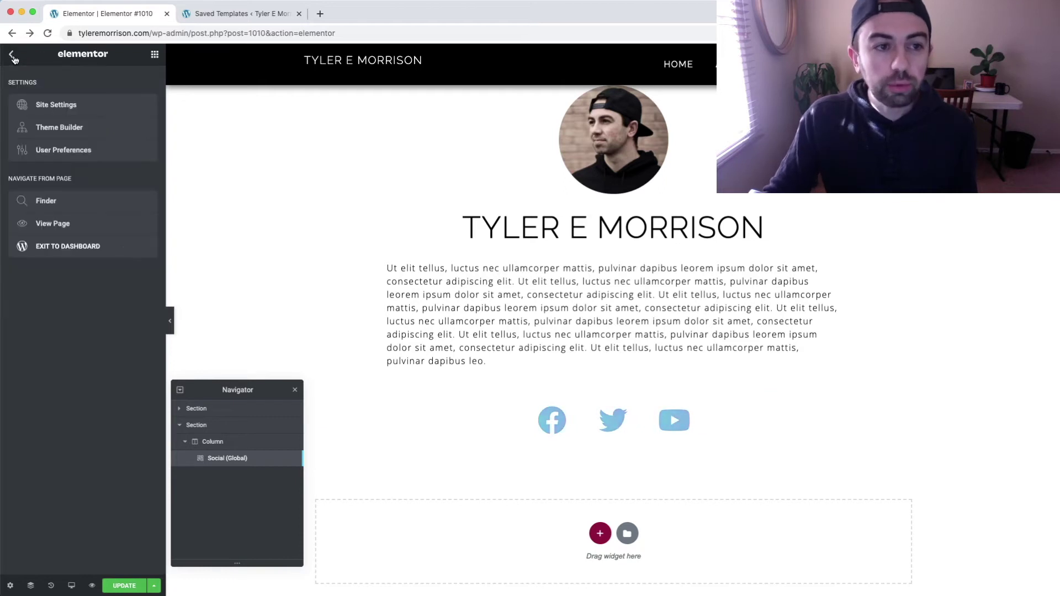
{"action": "left_click", "coordinate": [11, 55]}
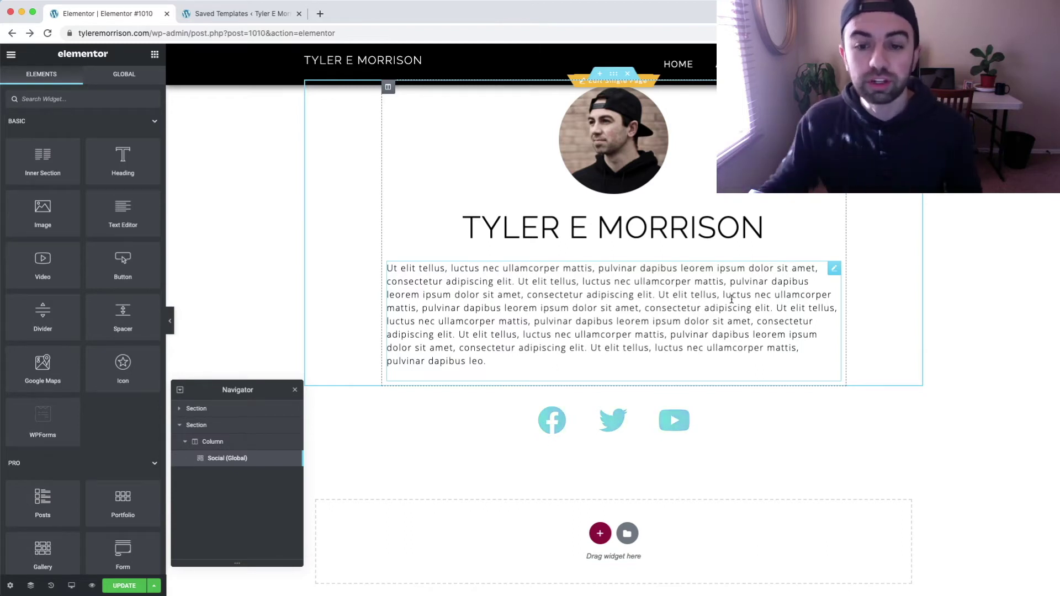
{"action": "scroll", "coordinate": [734, 301], "scroll_direction": "down", "scroll_amount": 1}
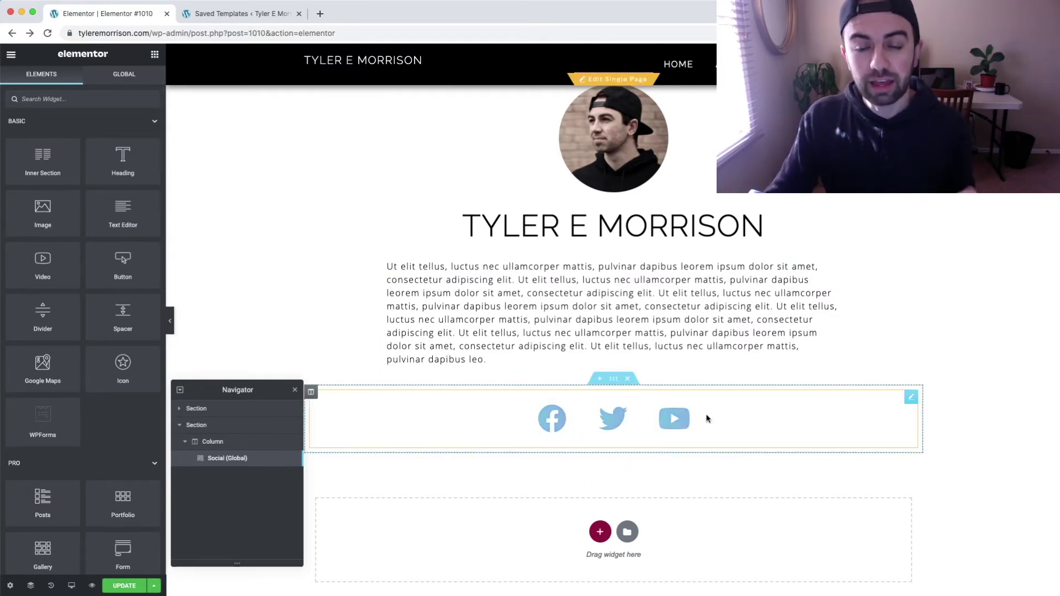
{"action": "left_click", "coordinate": [107, 75]}
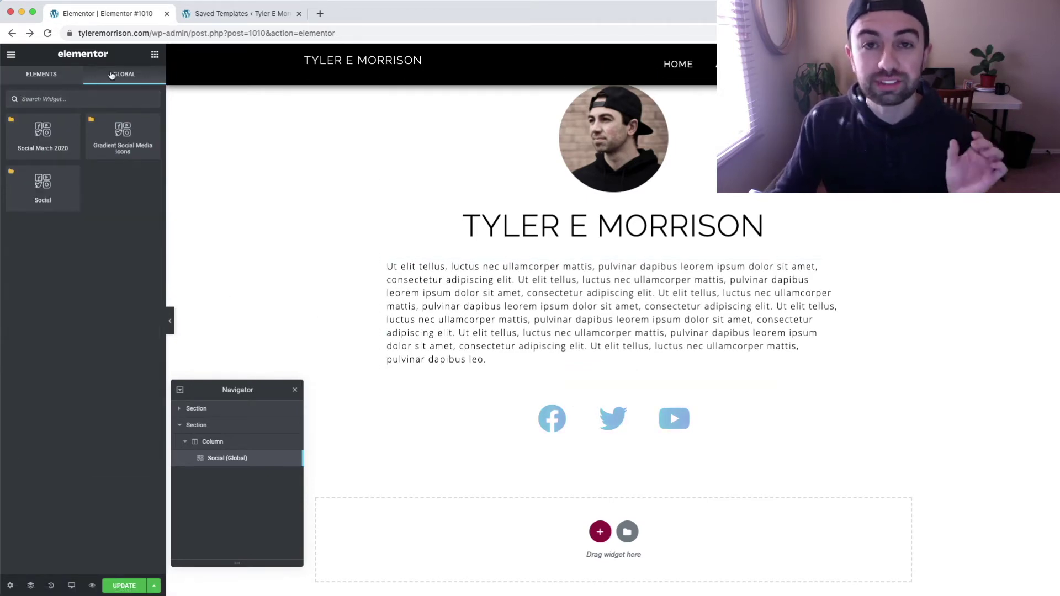
{"action": "left_click", "coordinate": [64, 79]}
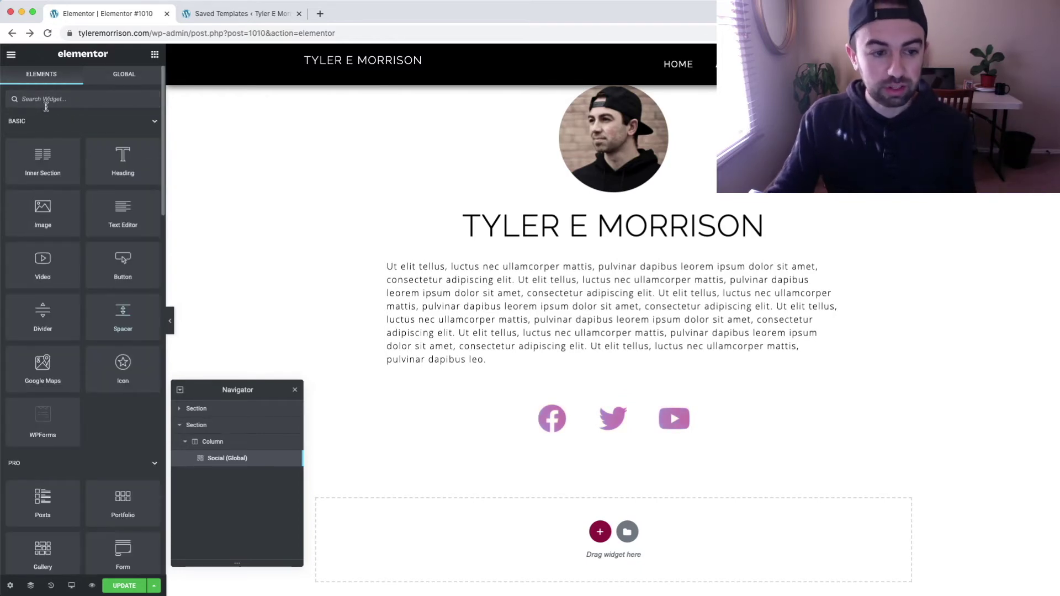
{"action": "left_click", "coordinate": [121, 82]}
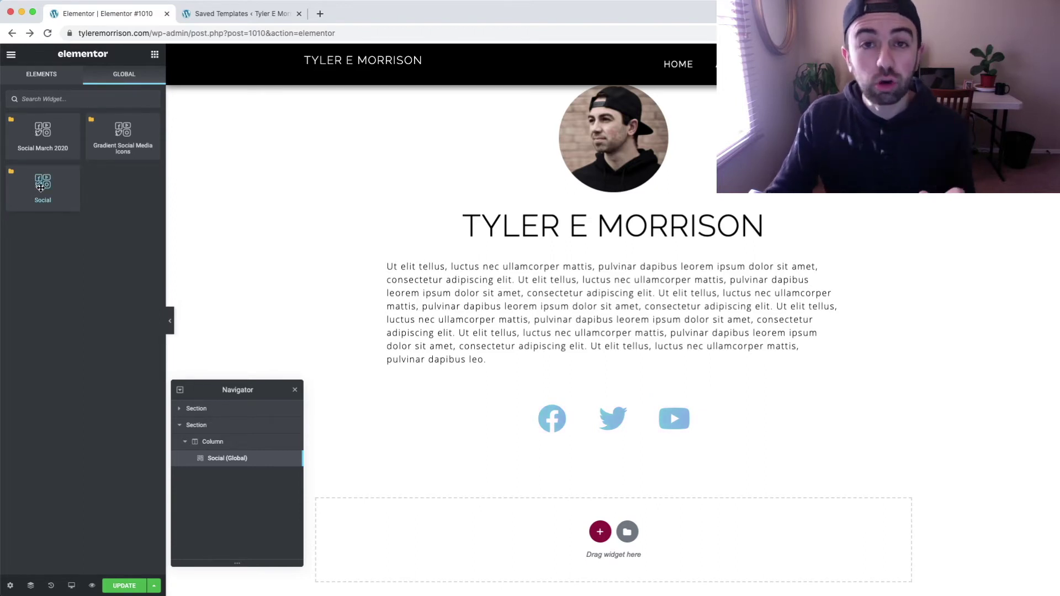
{"action": "left_click_drag", "start_coordinate": [51, 189], "coordinate": [588, 449]}
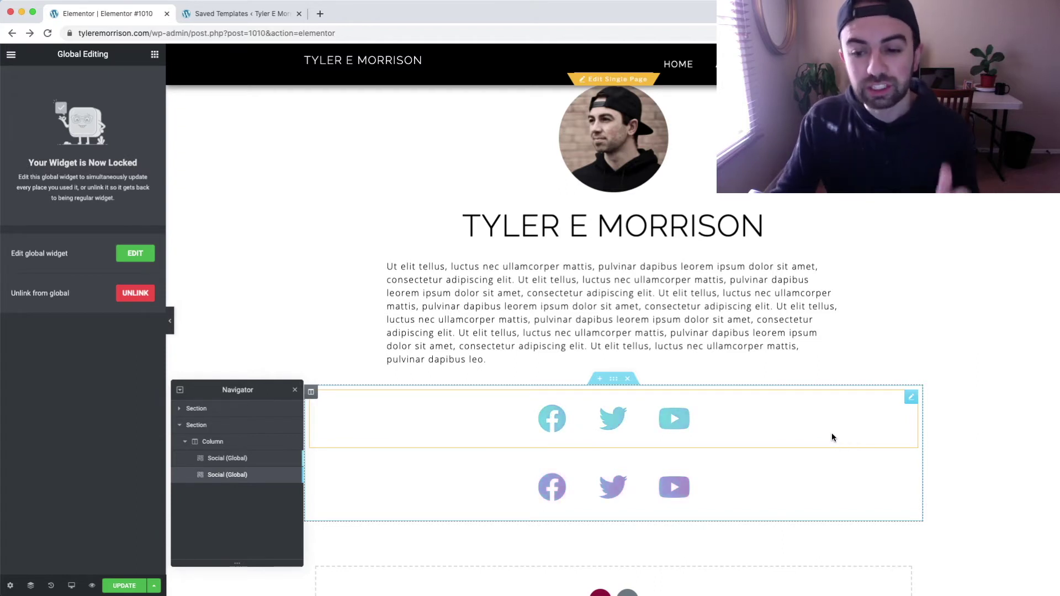
- Edit the first Social (Global) widget's content and add a fourth icon item
{"action": "left_click", "coordinate": [910, 399]}
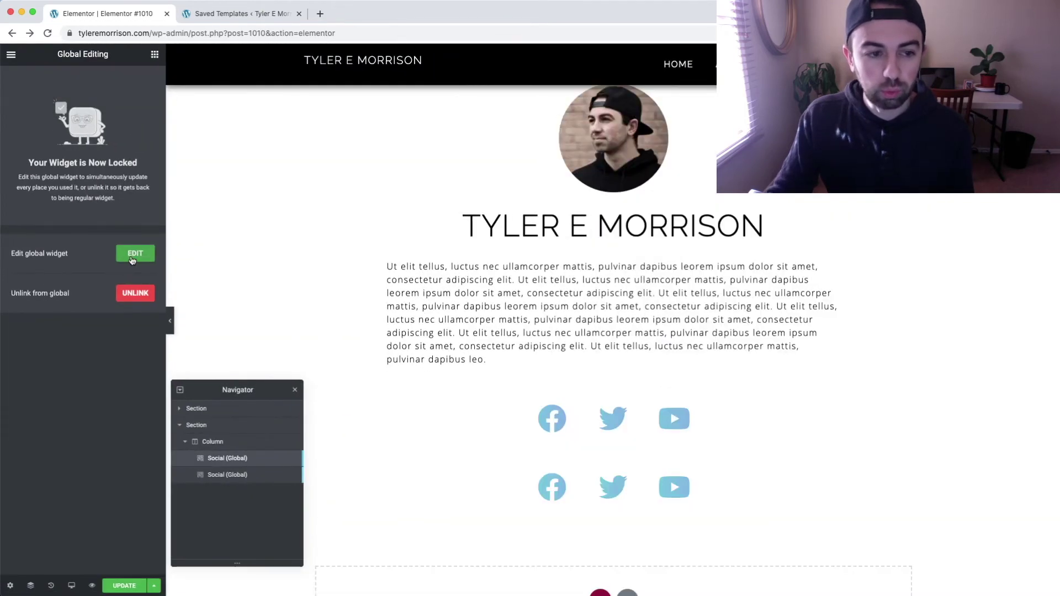
{"action": "left_click", "coordinate": [398, 331]}
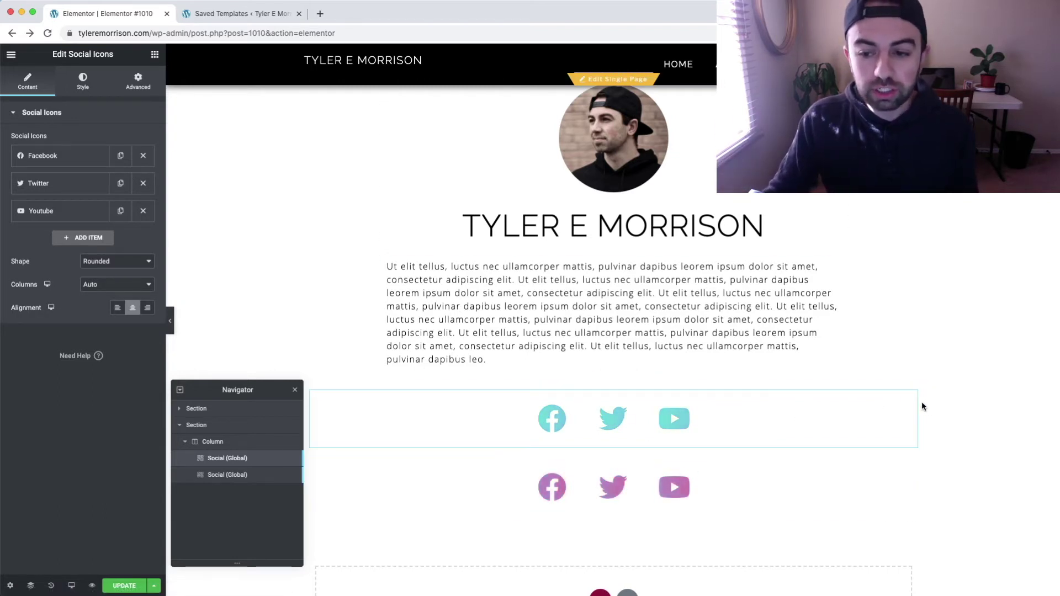
{"action": "left_click", "coordinate": [88, 238]}
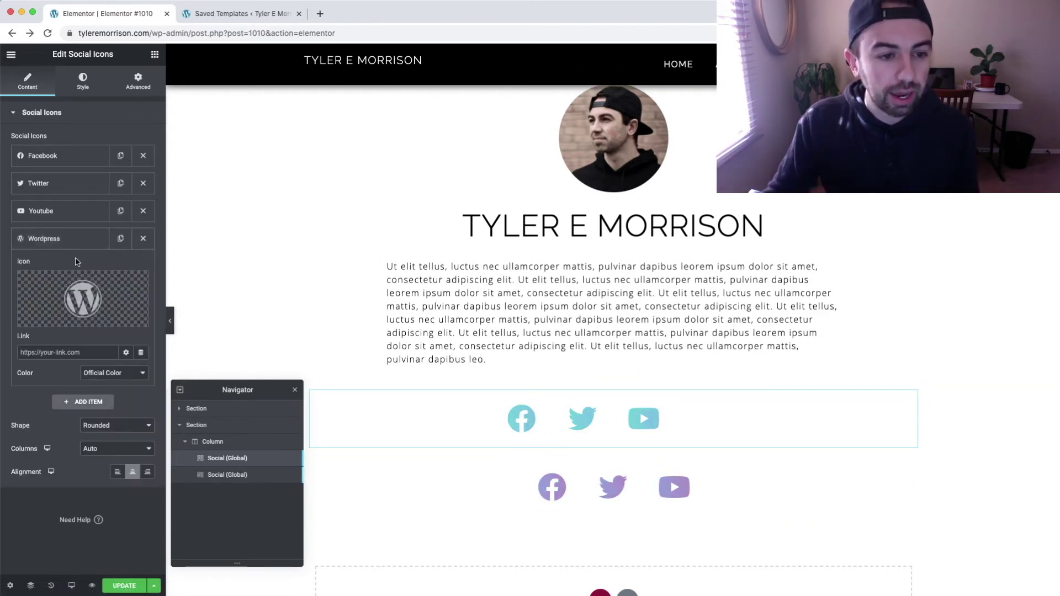
- Search the Icon Library for 'tum' and insert the Tumblr icon as the new item's icon
{"action": "left_click", "coordinate": [91, 303]}
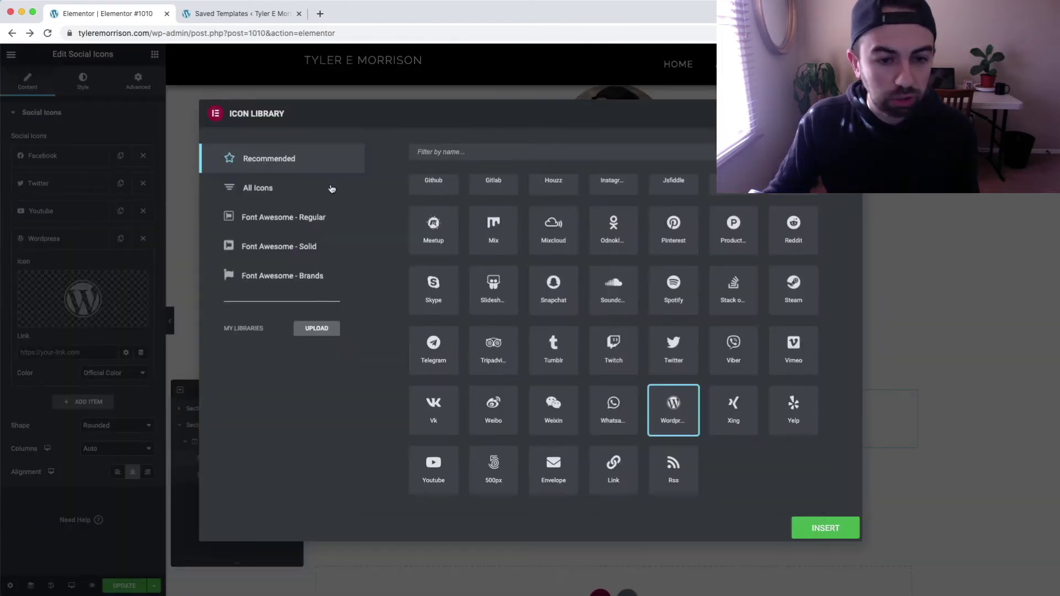
{"action": "left_click", "coordinate": [450, 155]}
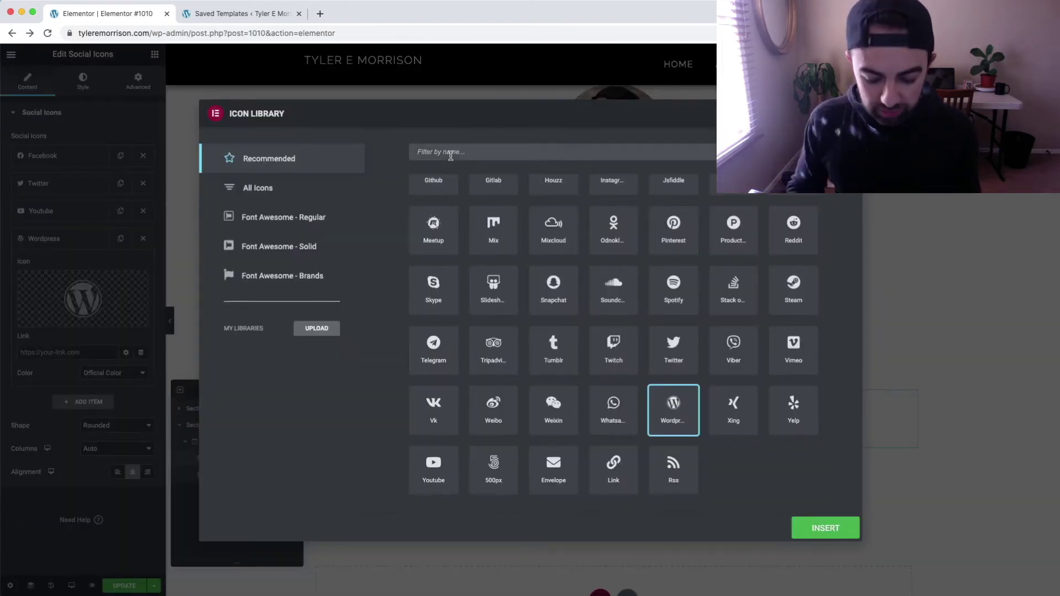
{"action": "type", "text": "tum"}
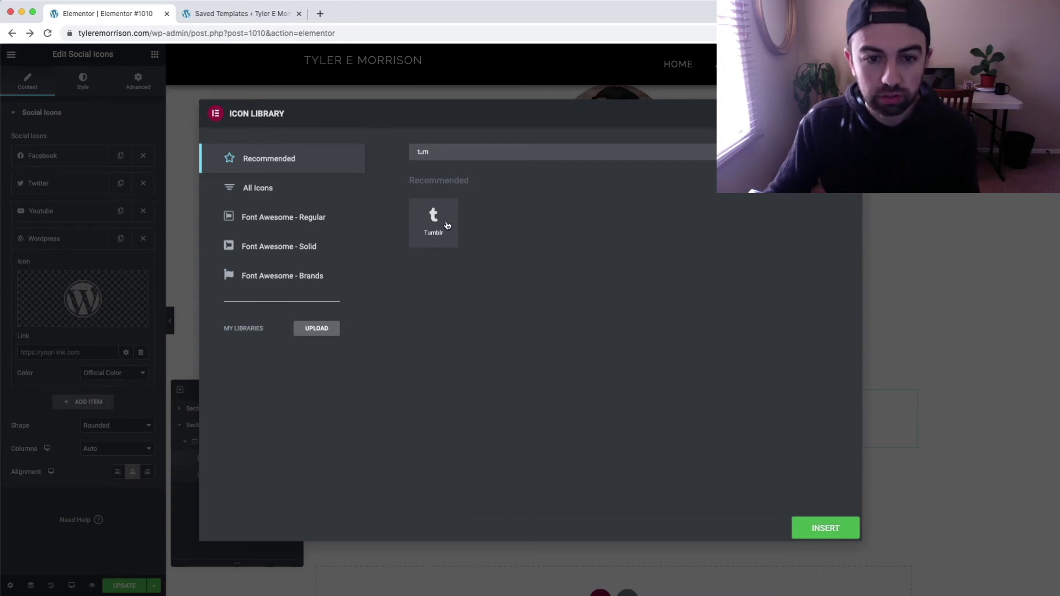
{"action": "left_click", "coordinate": [447, 224]}
{"action": "left_click", "coordinate": [816, 526]}
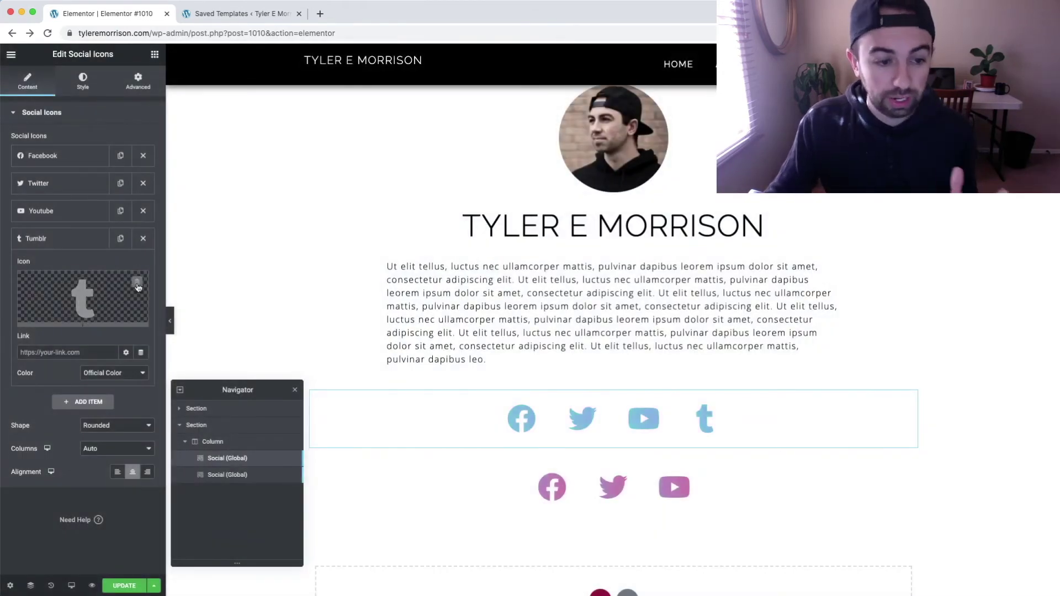
{"action": "mouse_move", "coordinate": [107, 315]}
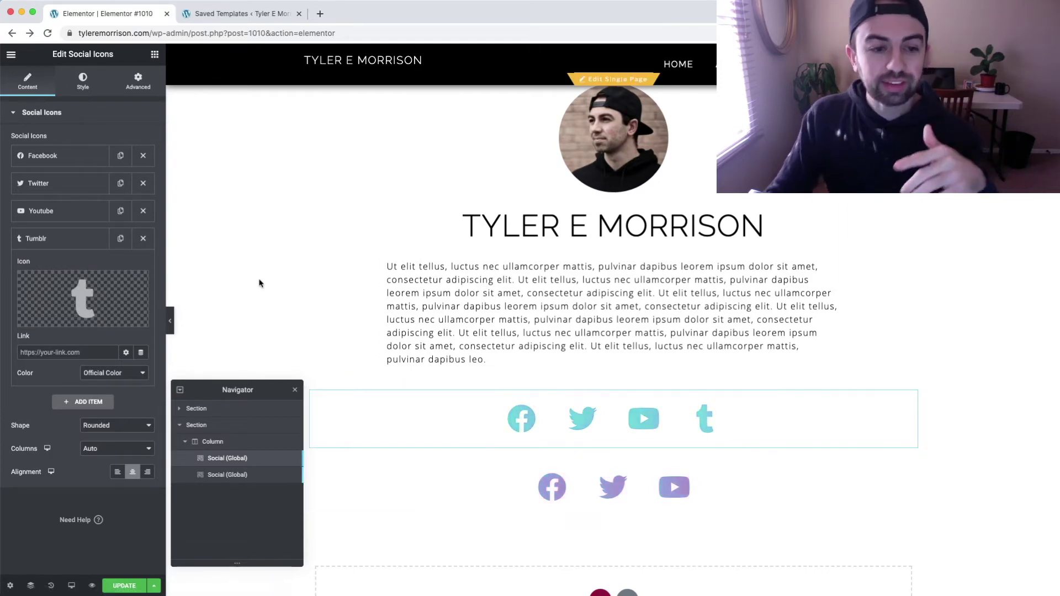
{"action": "left_click", "coordinate": [269, 242]}
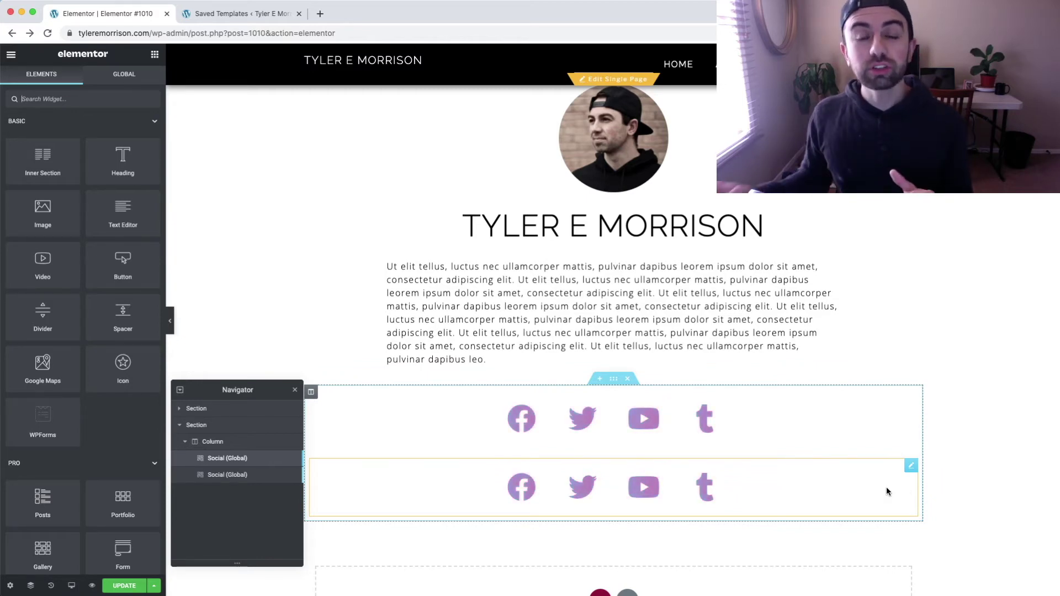
- Drag a third Social global widget copy from the Global list below the existing two rows
{"action": "left_click", "coordinate": [124, 74]}
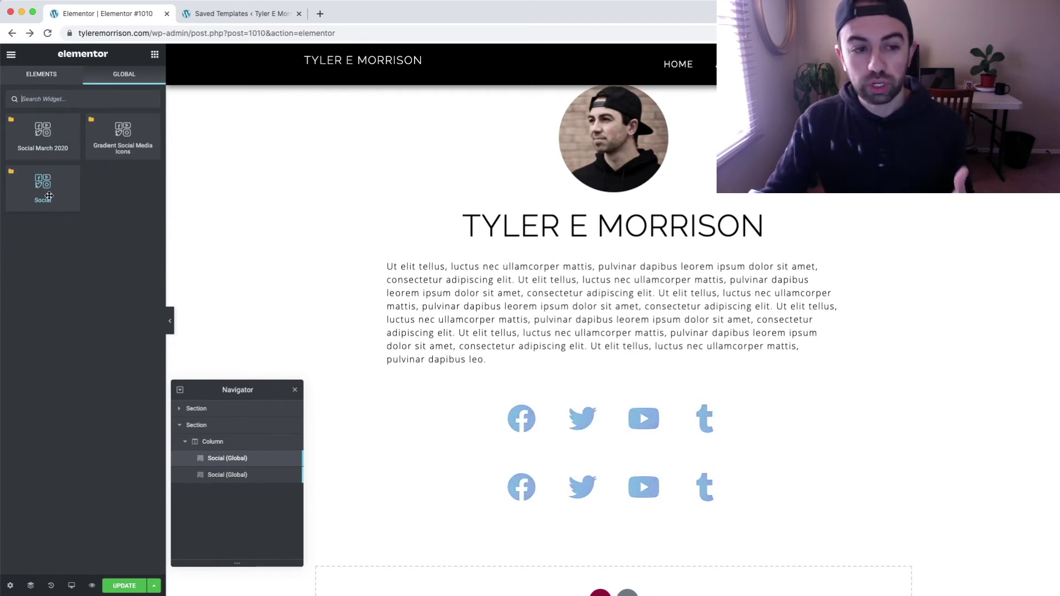
{"action": "left_click_drag", "start_coordinate": [49, 196], "coordinate": [334, 359]}
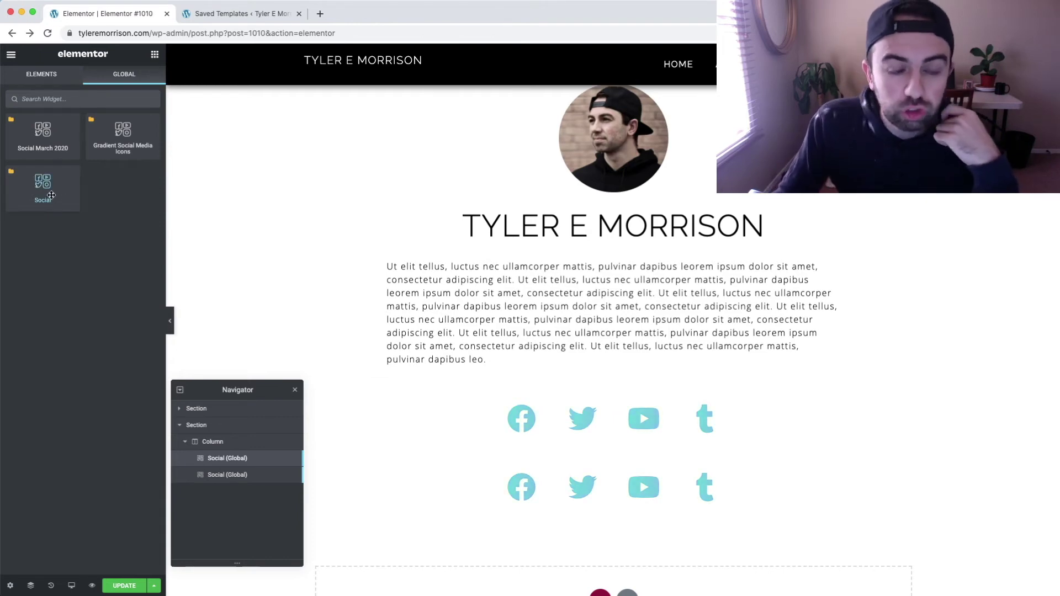
{"action": "left_click_drag", "start_coordinate": [51, 195], "coordinate": [610, 510]}
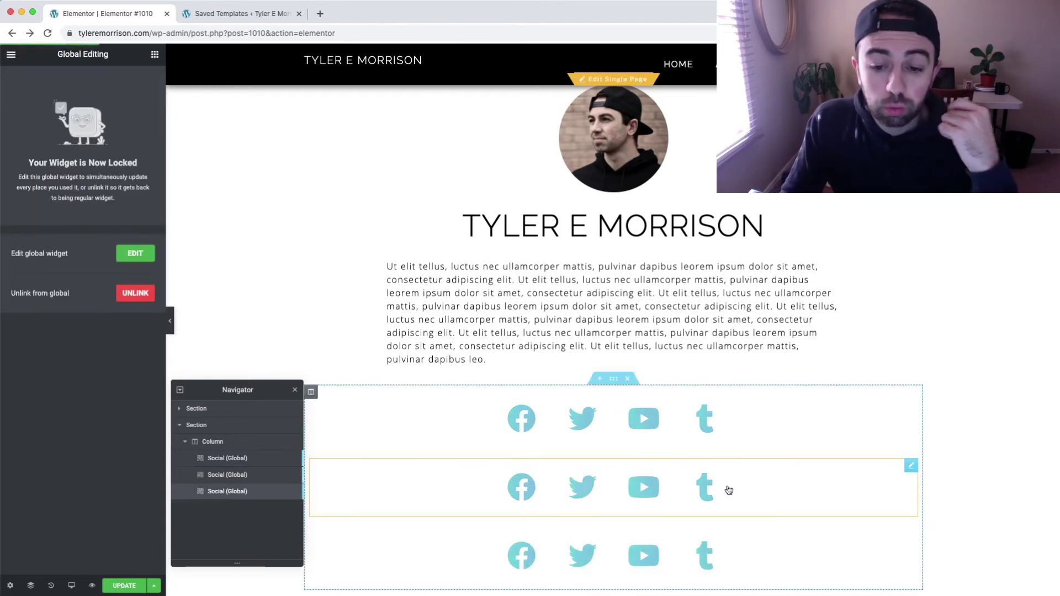
- Unlink the third Social row from the global widget and confirm it becomes a regular widget
{"action": "scroll", "coordinate": [797, 475], "scroll_direction": "down", "scroll_amount": 5}
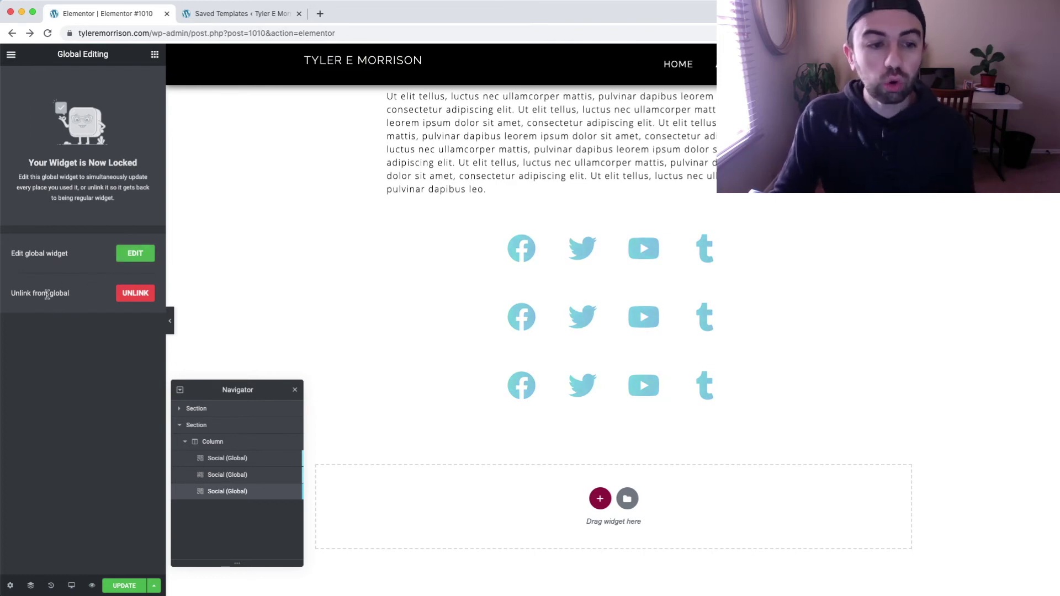
{"action": "left_click", "coordinate": [137, 296]}
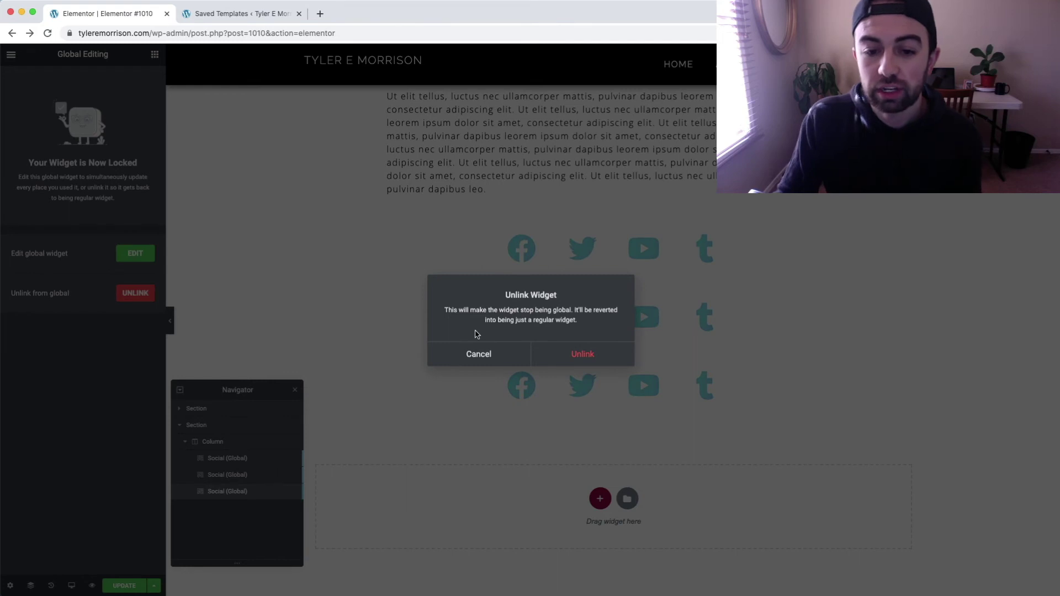
{"action": "left_click", "coordinate": [600, 355]}
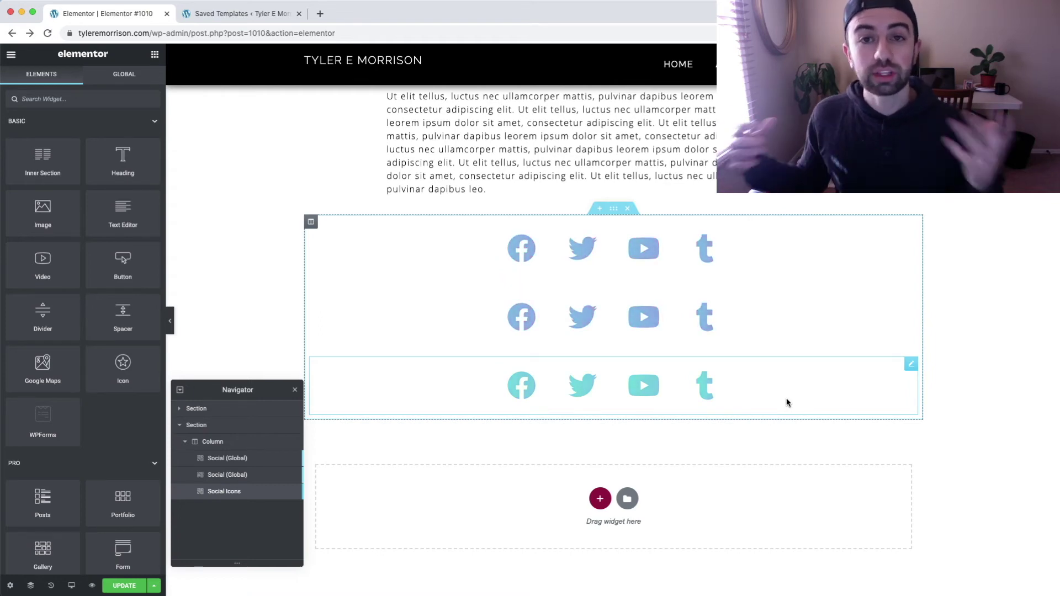
{"action": "left_click", "coordinate": [910, 365]}
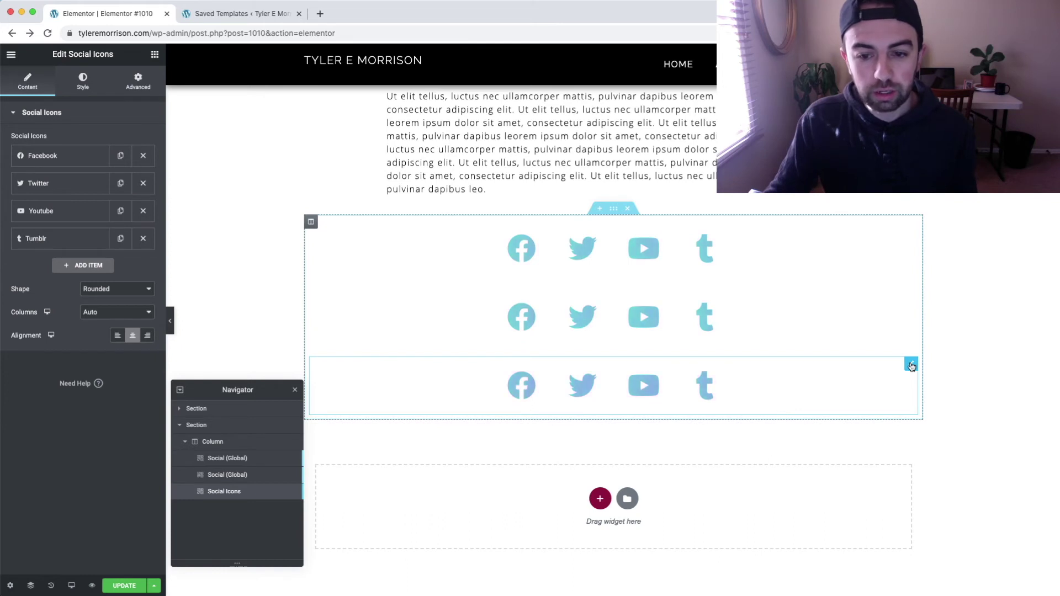
- Delete the Tumblr and YouTube items so the third row shows only Facebook and Twitter
{"action": "left_click", "coordinate": [142, 240]}
{"action": "left_click", "coordinate": [146, 216]}
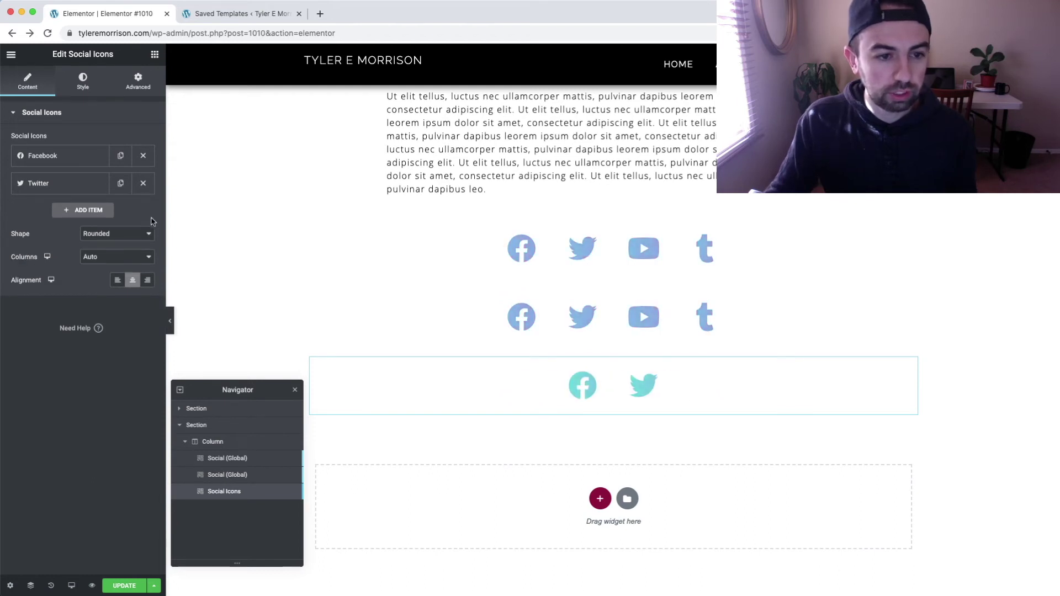
{"action": "left_click", "coordinate": [273, 276]}
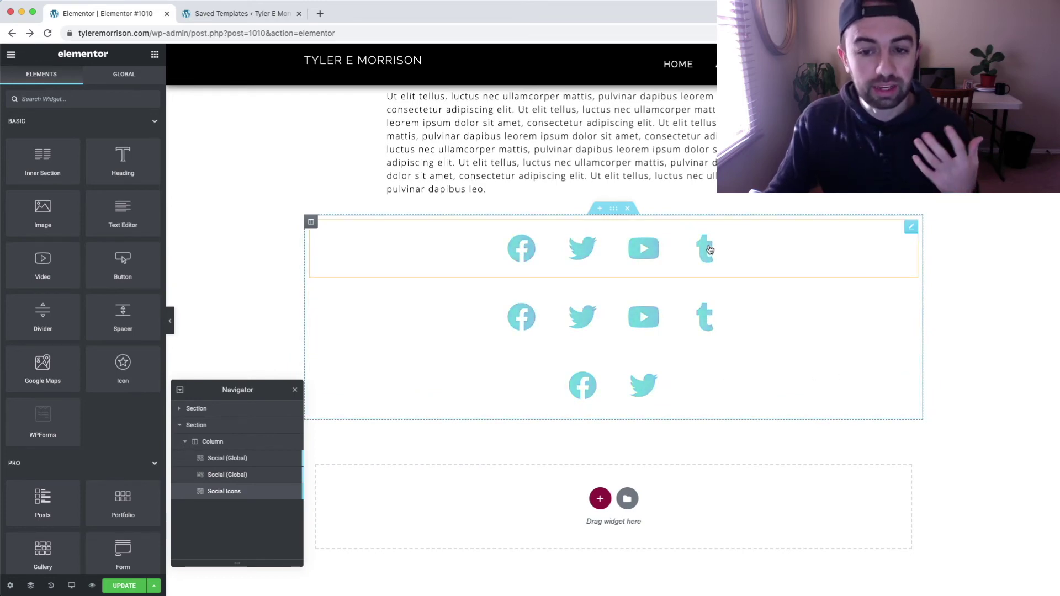
{"action": "left_click", "coordinate": [911, 365]}
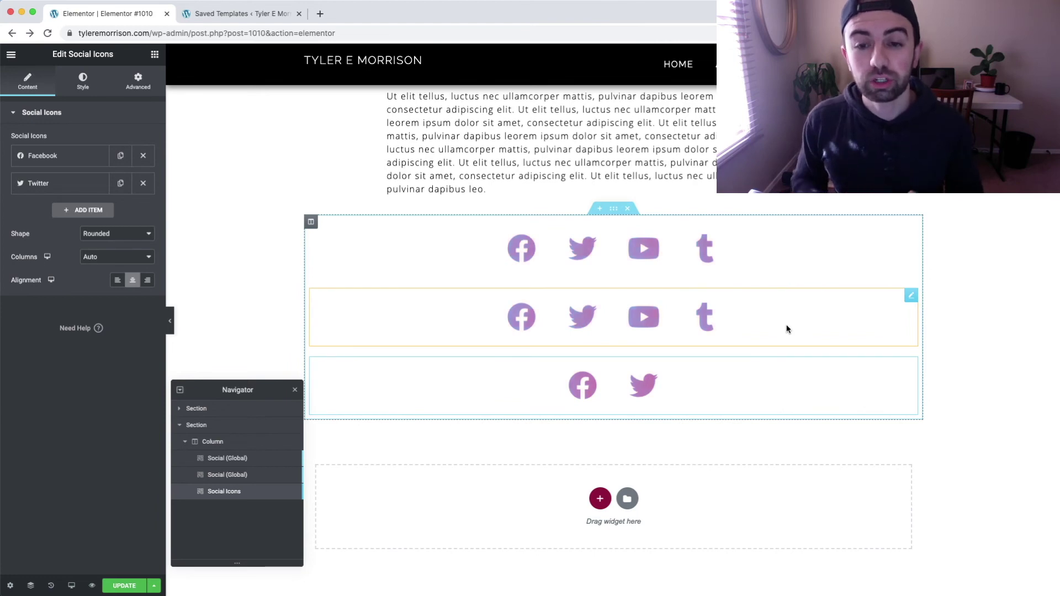
- Scroll the page to compare the two linked four-icon rows with the unlinked Facebook-and-Twitter row
{"action": "scroll", "coordinate": [790, 326], "scroll_direction": "up", "scroll_amount": 5}
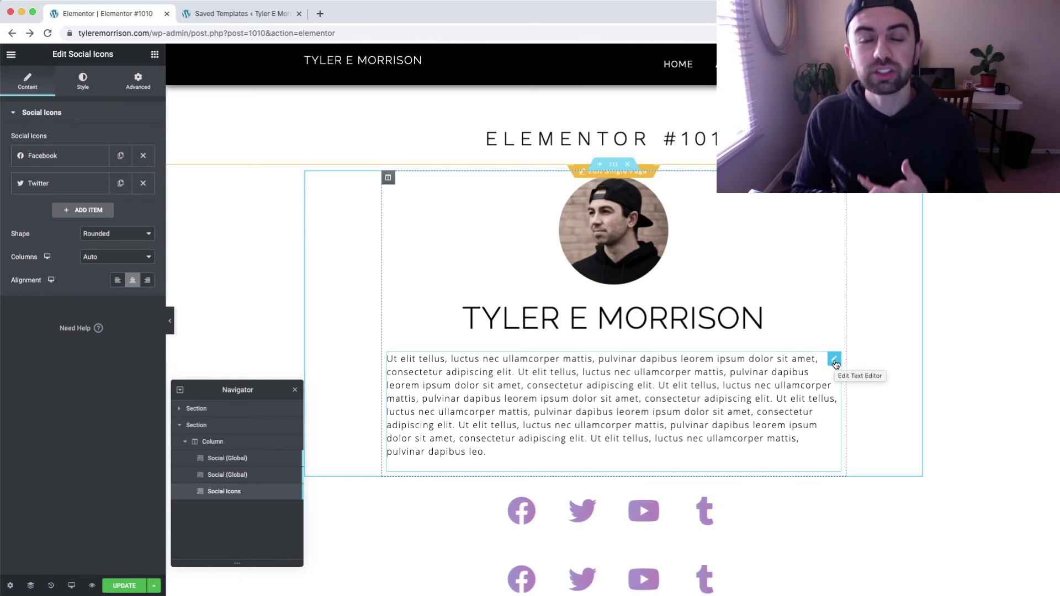
{"action": "scroll", "coordinate": [817, 359], "scroll_direction": "down", "scroll_amount": 10}
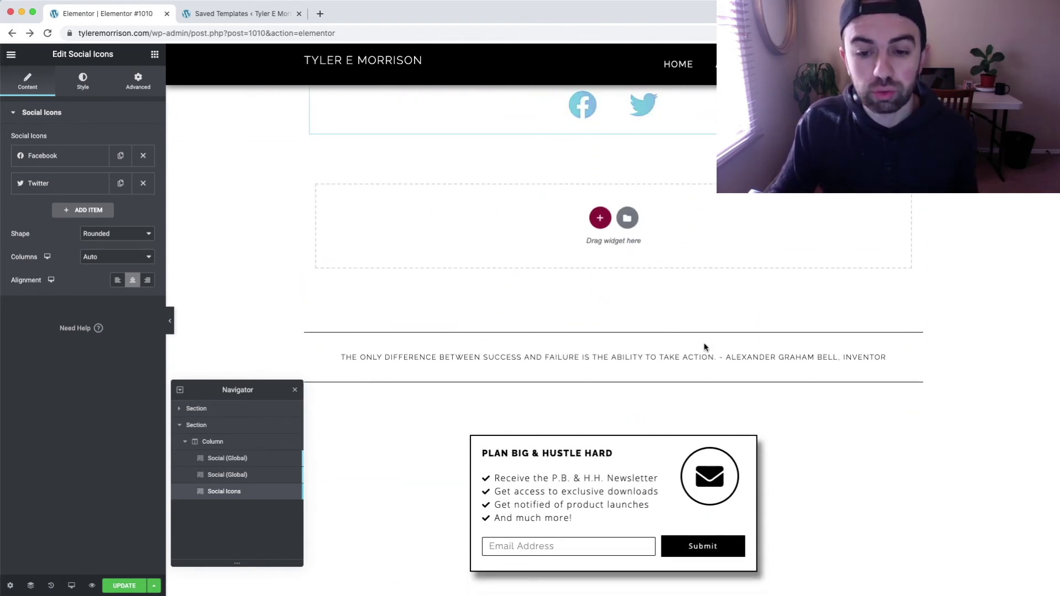
{"action": "scroll", "coordinate": [625, 393], "scroll_direction": "down", "scroll_amount": 2}
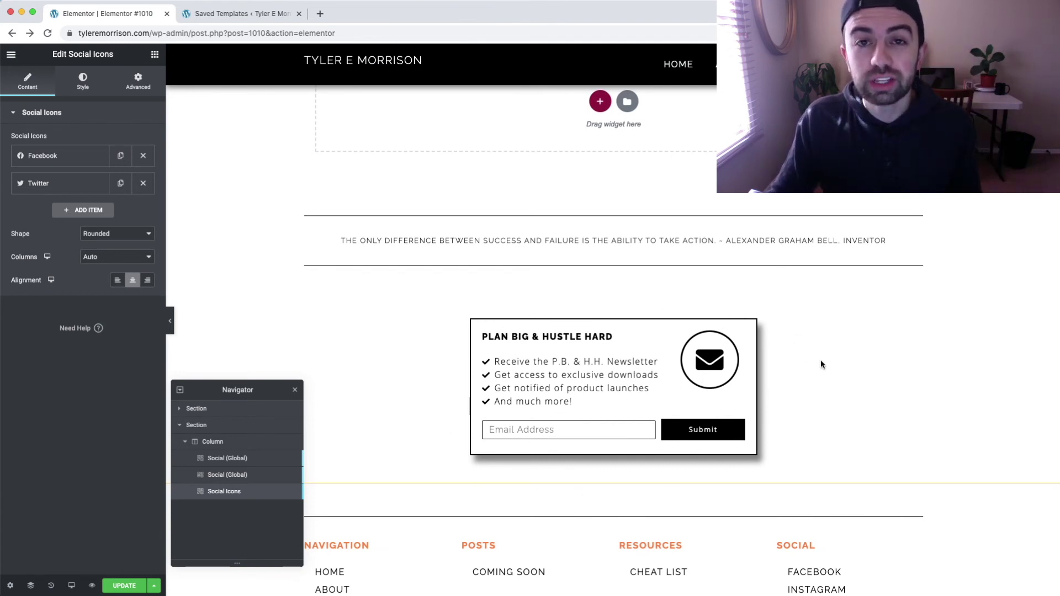
{"action": "scroll", "coordinate": [762, 375], "scroll_direction": "up", "scroll_amount": 6}
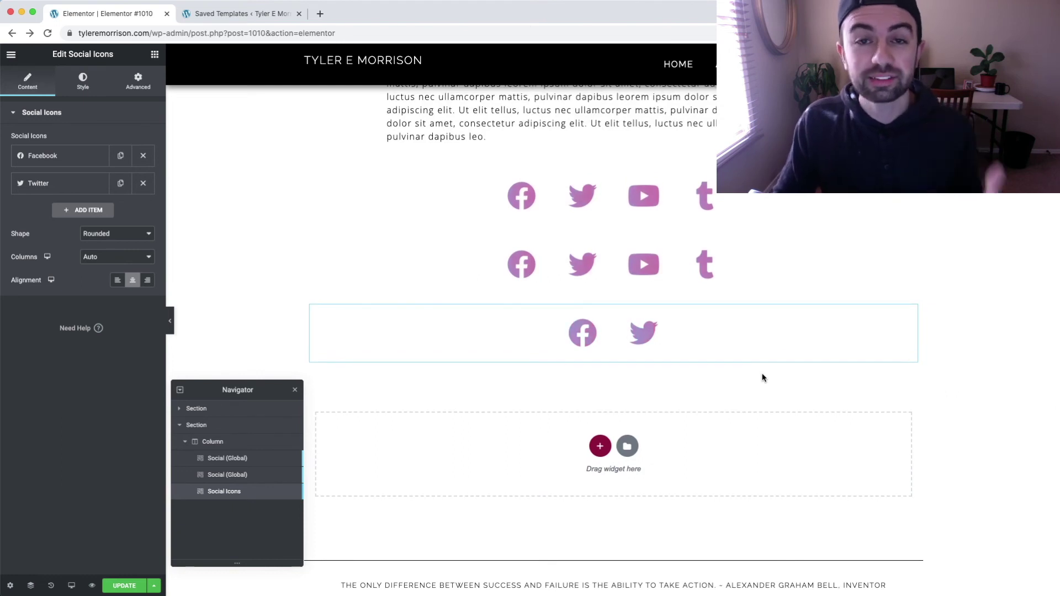
{"action": "scroll", "coordinate": [762, 378], "scroll_direction": "up", "scroll_amount": 3}
{"action": "scroll", "coordinate": [762, 377], "scroll_direction": "up", "scroll_amount": 2}
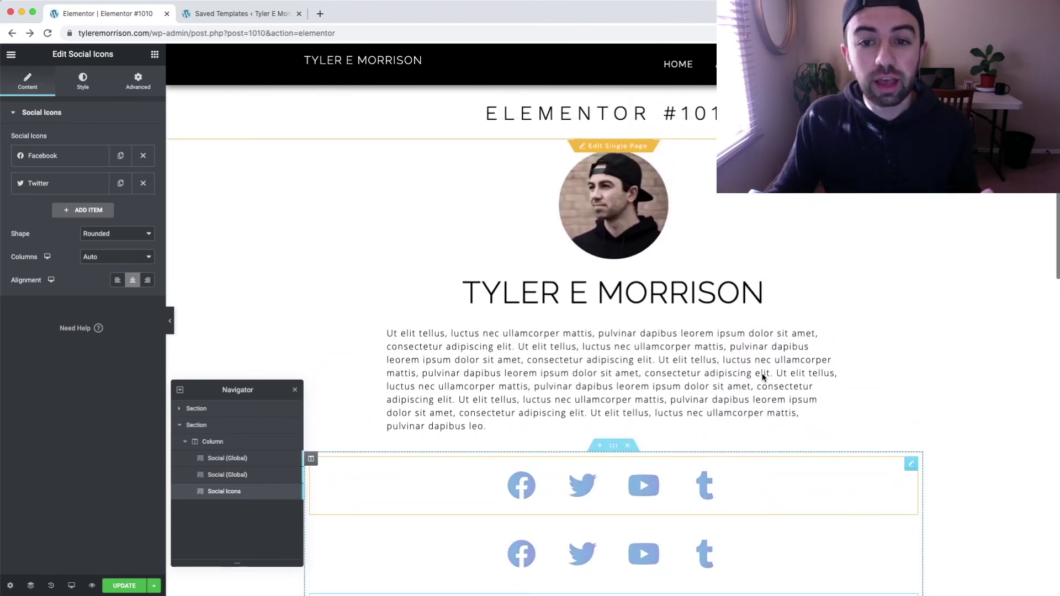